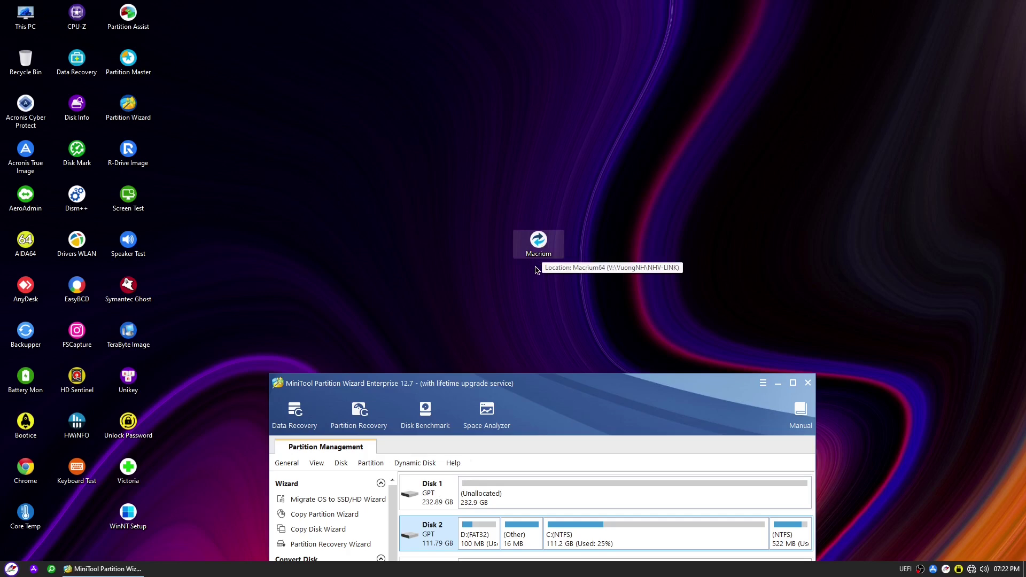
Step: Launch Macrium Reflect, then minimize its window to reveal the desktop
{"action": "double_click", "coordinate": [544, 244]}
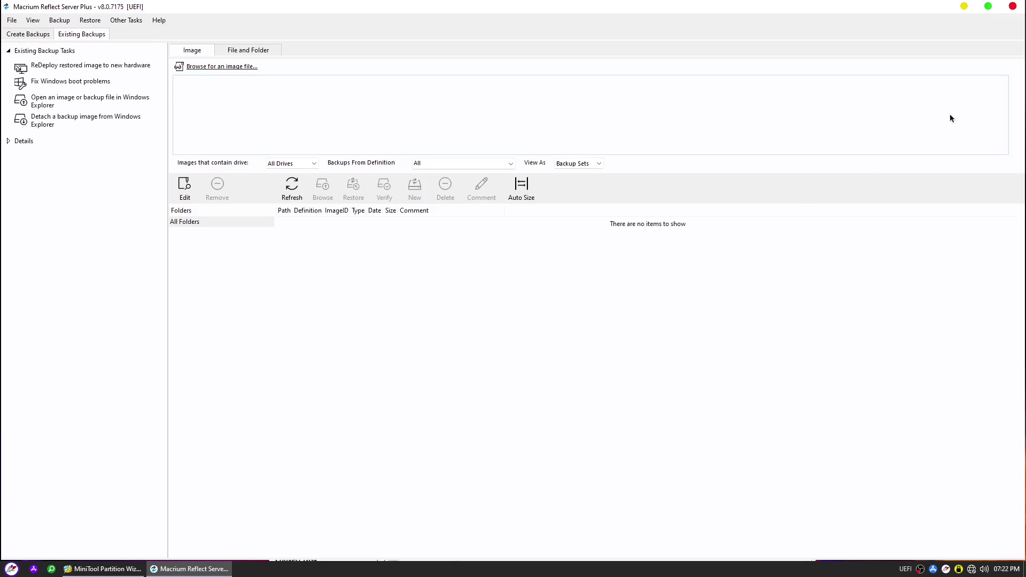
{"action": "left_click", "coordinate": [989, 6]}
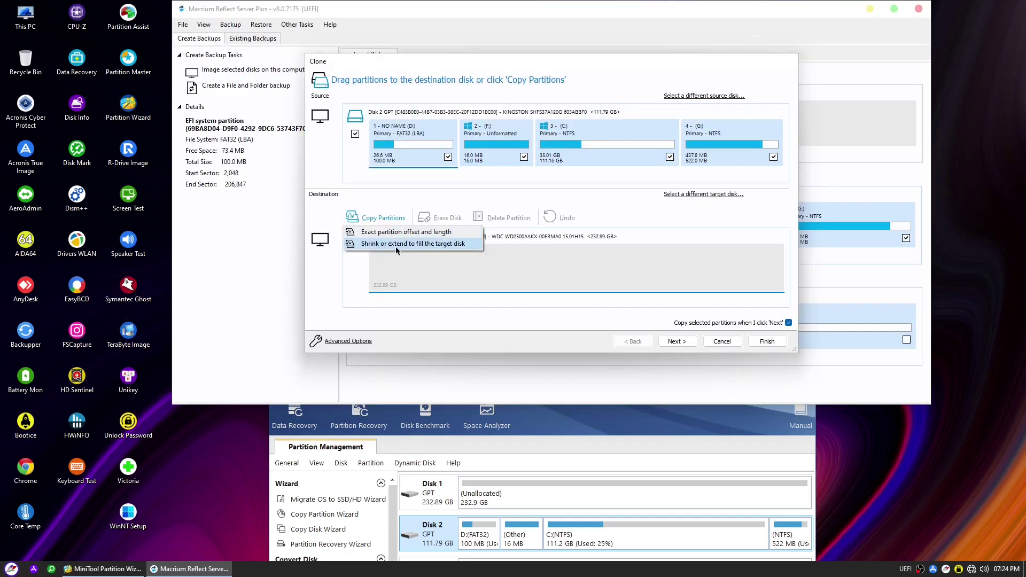
{"action": "left_click", "coordinate": [464, 244]}
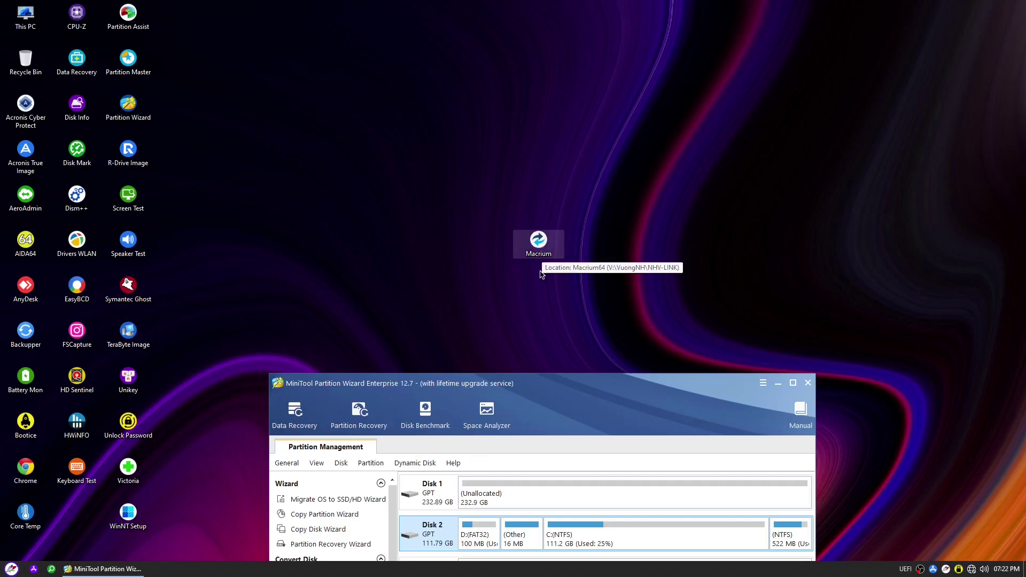
Step: Relaunch Macrium Reflect and select the 111.79 GB Kingston Disk 2 under Create Backups
{"action": "double_click", "coordinate": [541, 243]}
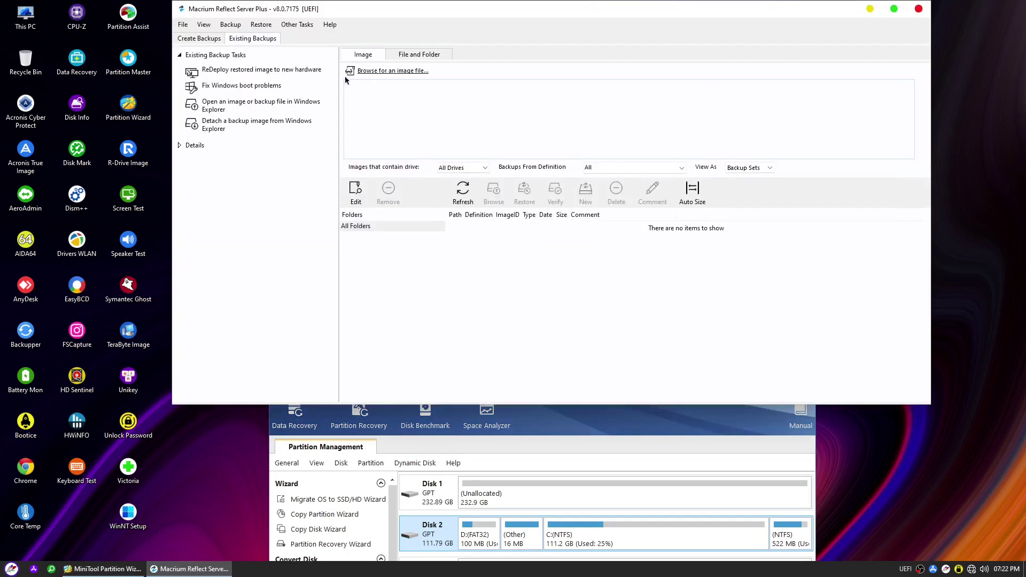
{"action": "left_click", "coordinate": [209, 39]}
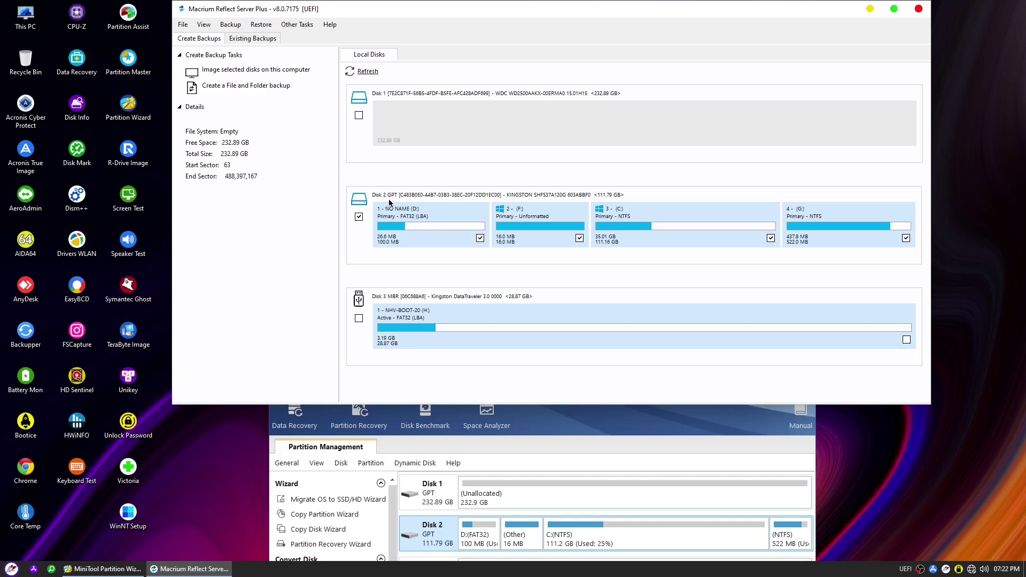
{"action": "left_click", "coordinate": [363, 226]}
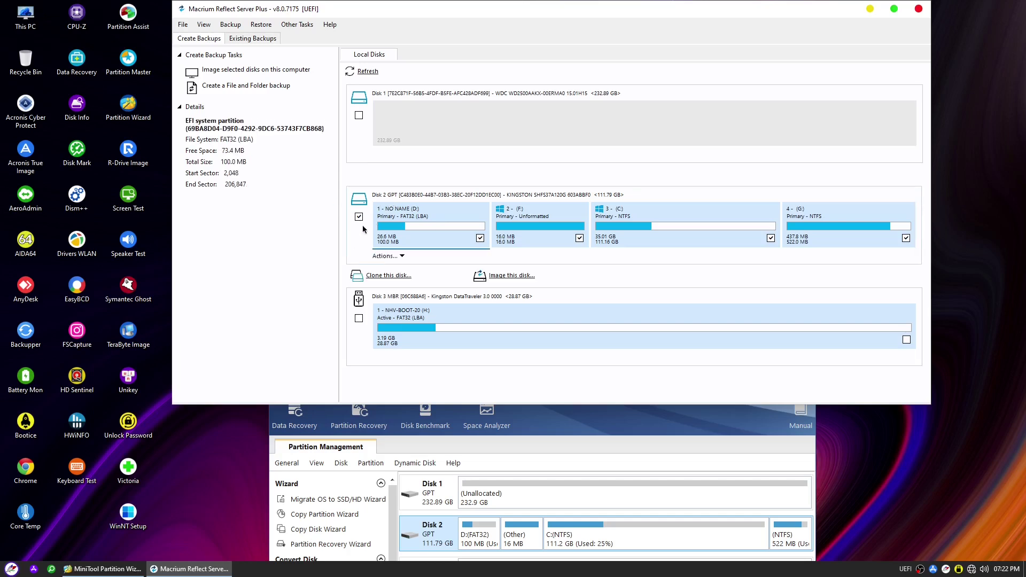
Step: Clone the Kingston disk with the 232.89 GB WDC Disk 1 as the destination
{"action": "left_click", "coordinate": [400, 275]}
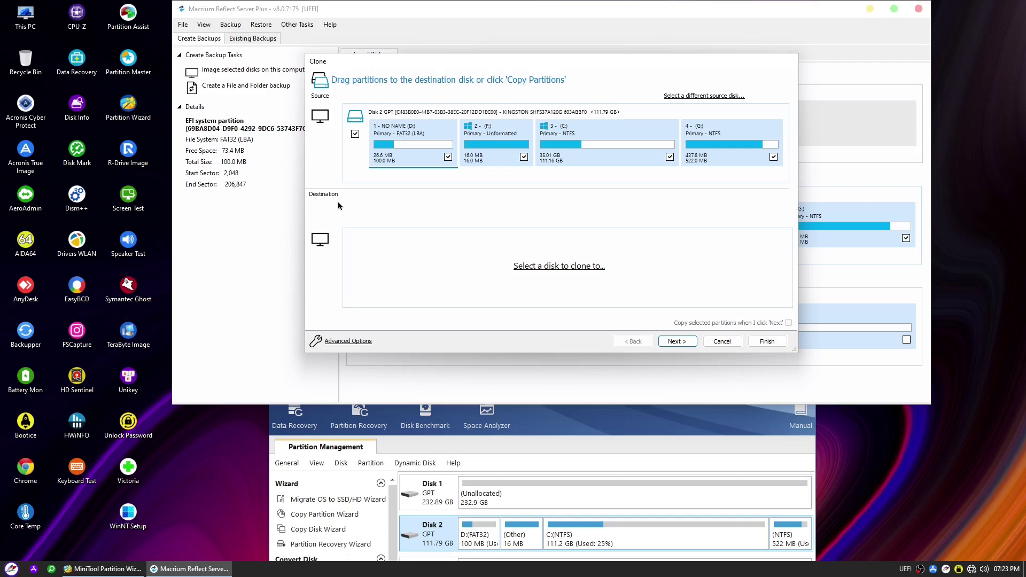
{"action": "left_click", "coordinate": [563, 267]}
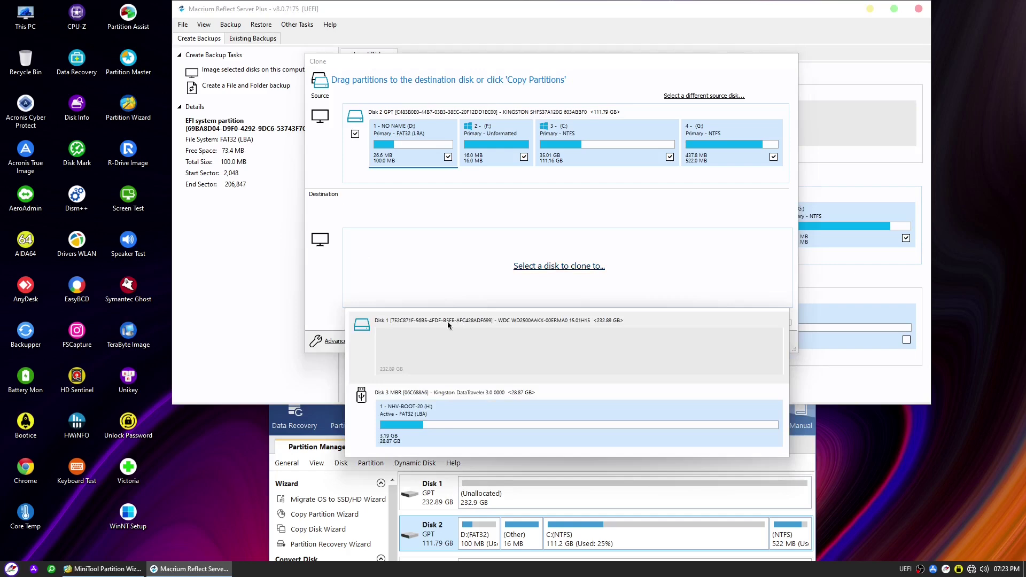
{"action": "left_click", "coordinate": [364, 342]}
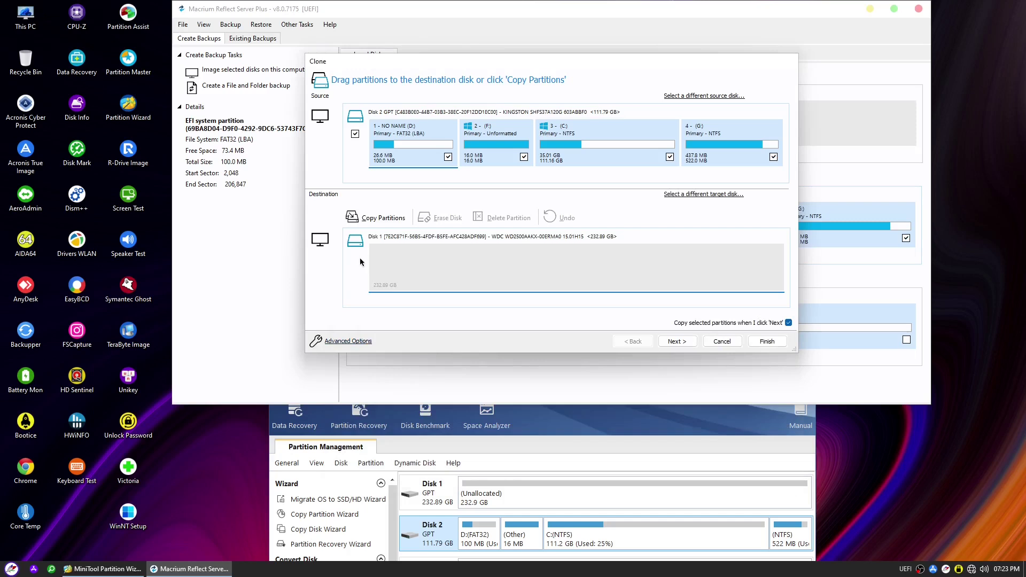
{"action": "left_click", "coordinate": [363, 345]}
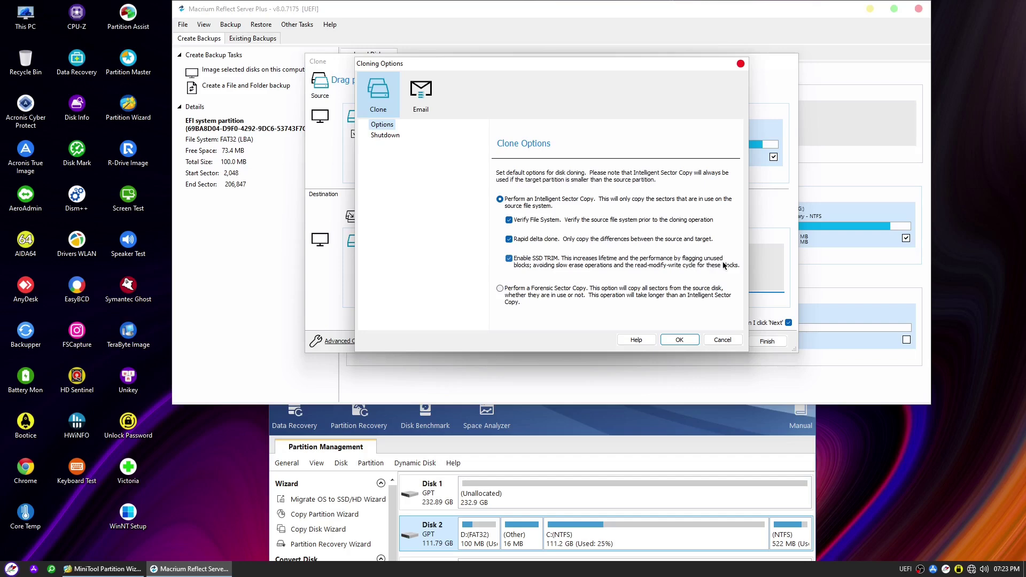
{"action": "left_click", "coordinate": [692, 343]}
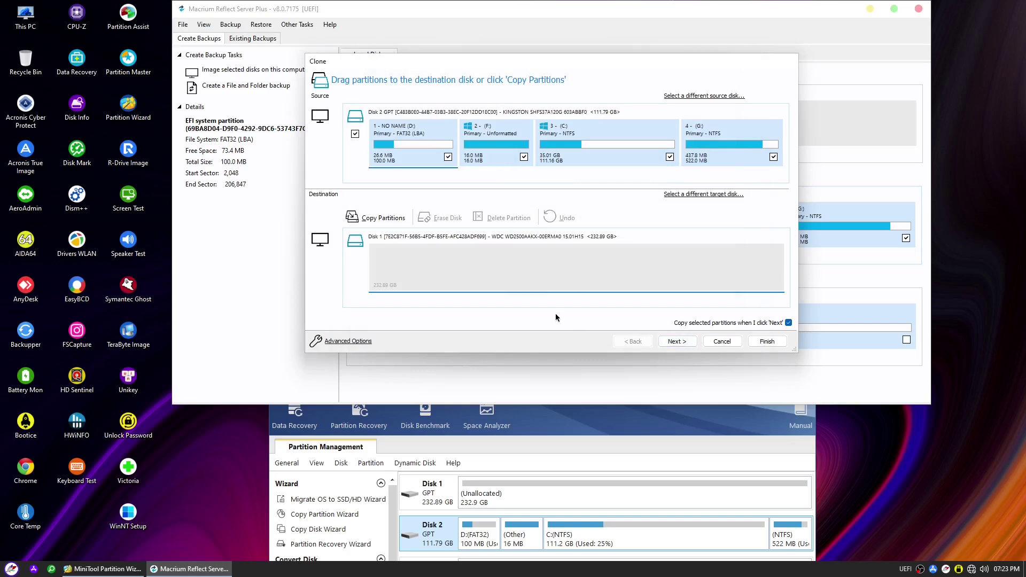
Step: Copy all four partitions, shrinking or extending them to fill the WDC target disk
{"action": "left_click", "coordinate": [391, 220]}
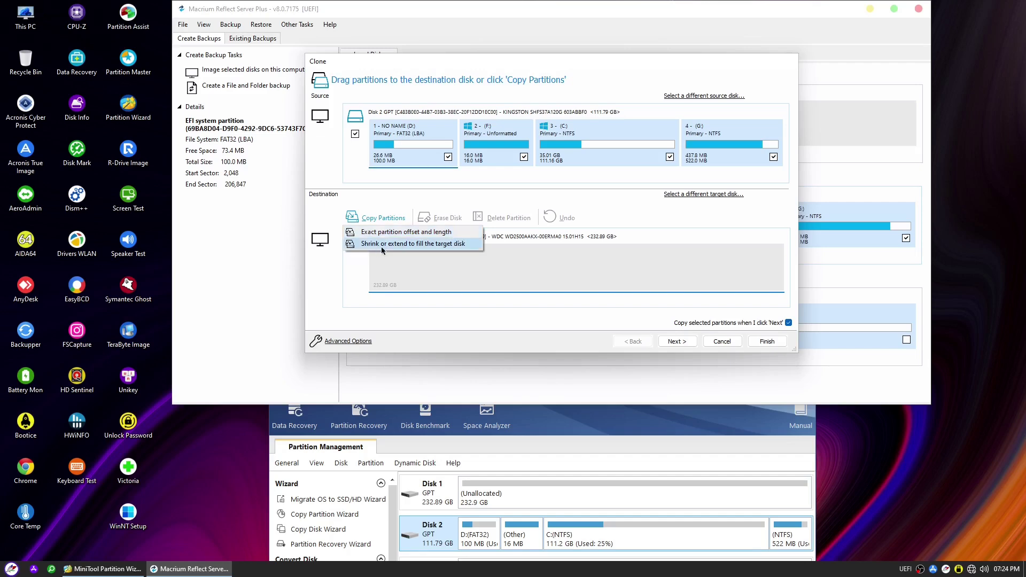
{"action": "left_click", "coordinate": [464, 244]}
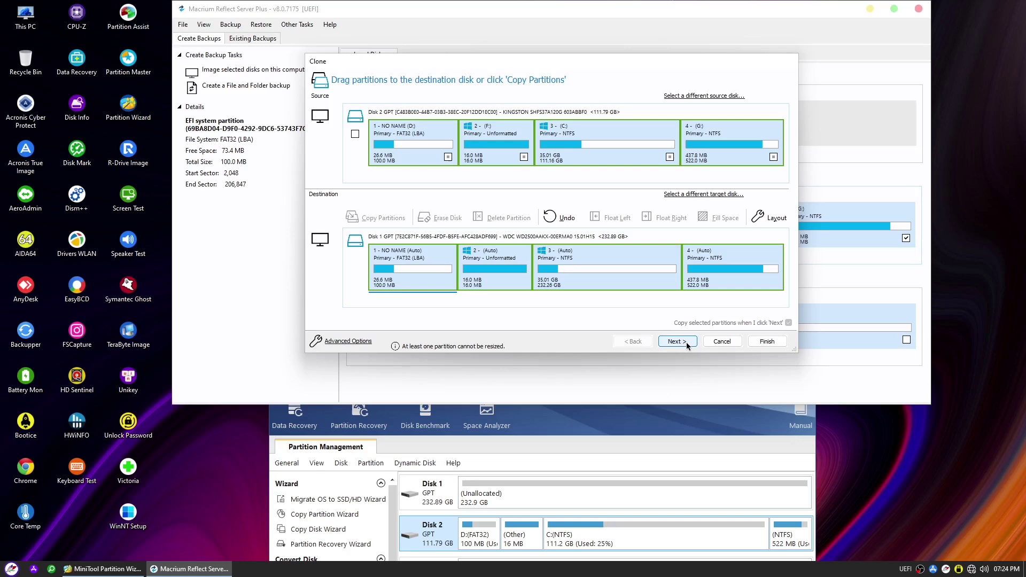
Step: Advance to the Clone Summary and review its four partition-copy operations
{"action": "left_click", "coordinate": [688, 346]}
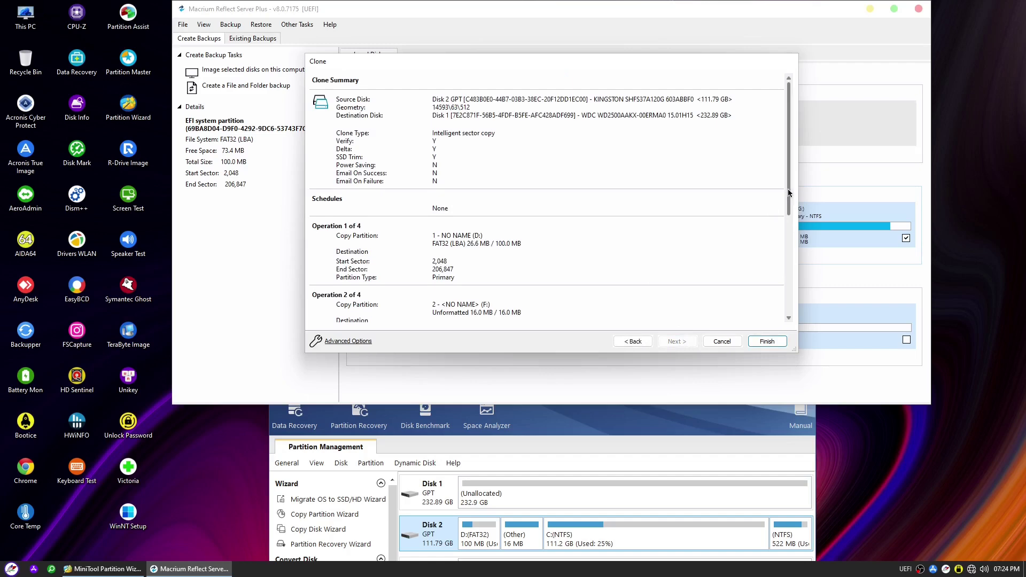
{"action": "scroll", "coordinate": [788, 193], "scroll_direction": "down", "scroll_amount": 3}
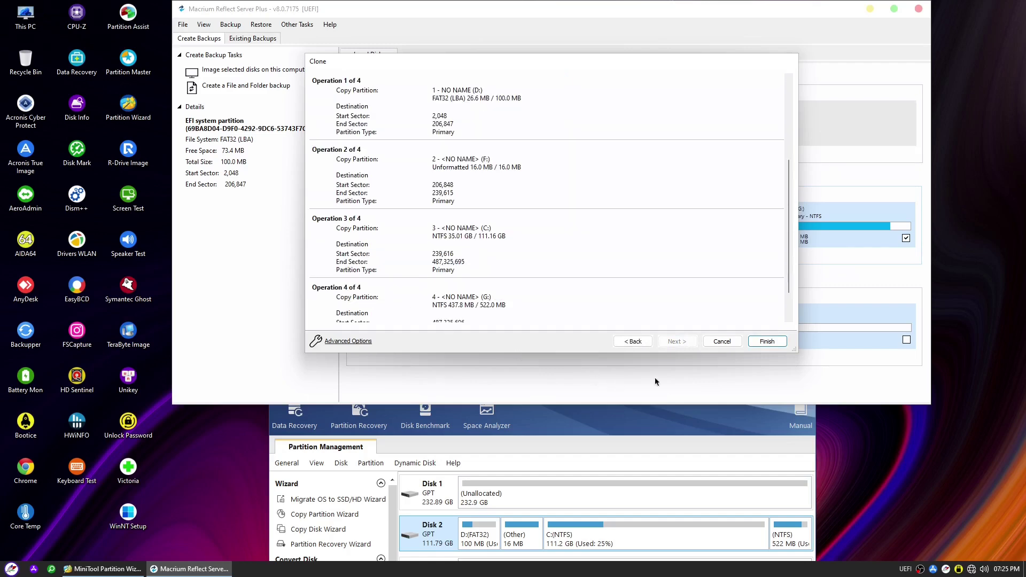
Step: Start the clone and quit MiniTool Partition Wizard while it runs
{"action": "left_click", "coordinate": [767, 342]}
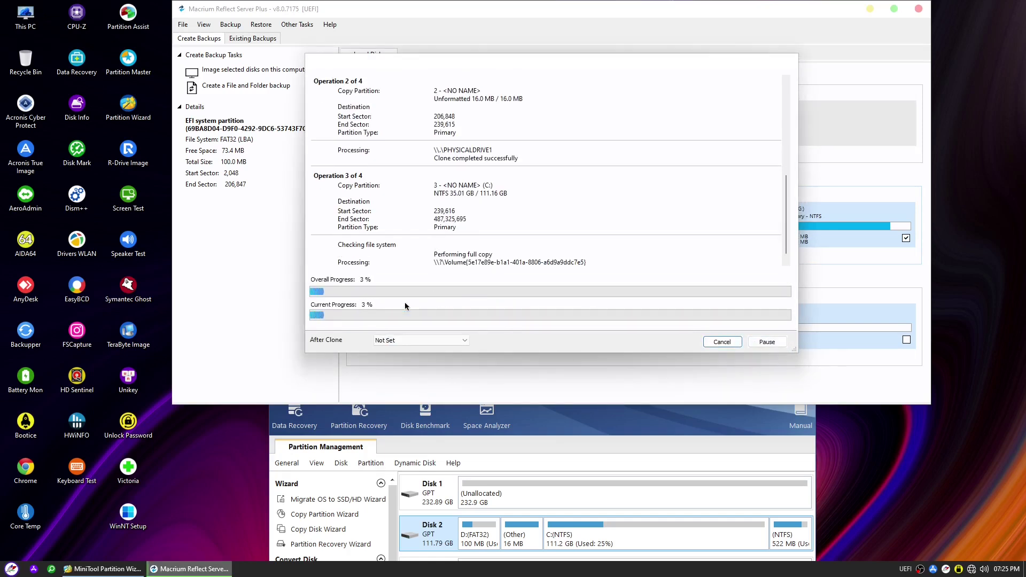
{"action": "left_click_drag", "start_coordinate": [663, 424], "coordinate": [663, 470]}
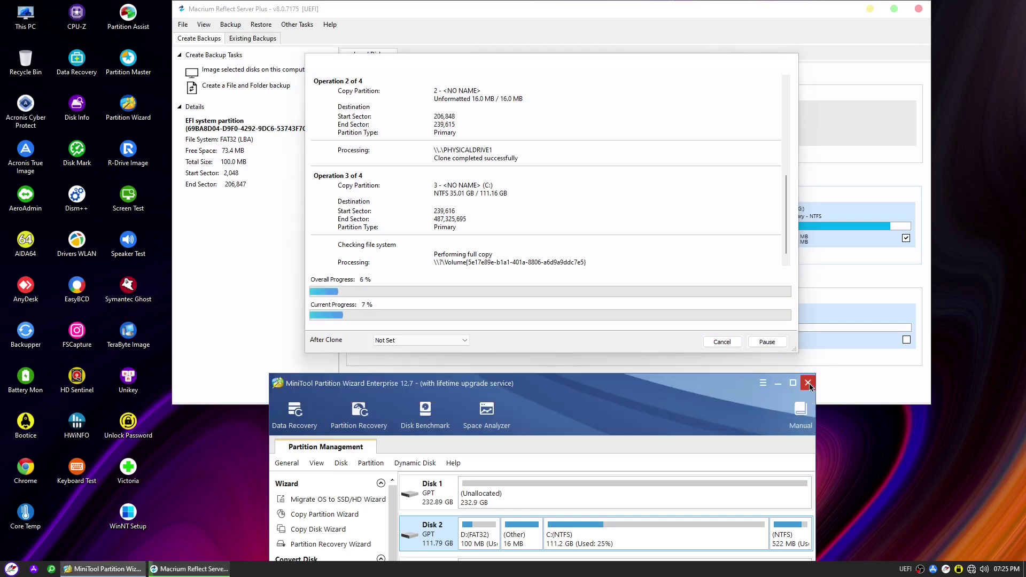
{"action": "left_click", "coordinate": [806, 435]}
{"action": "left_click", "coordinate": [524, 488]}
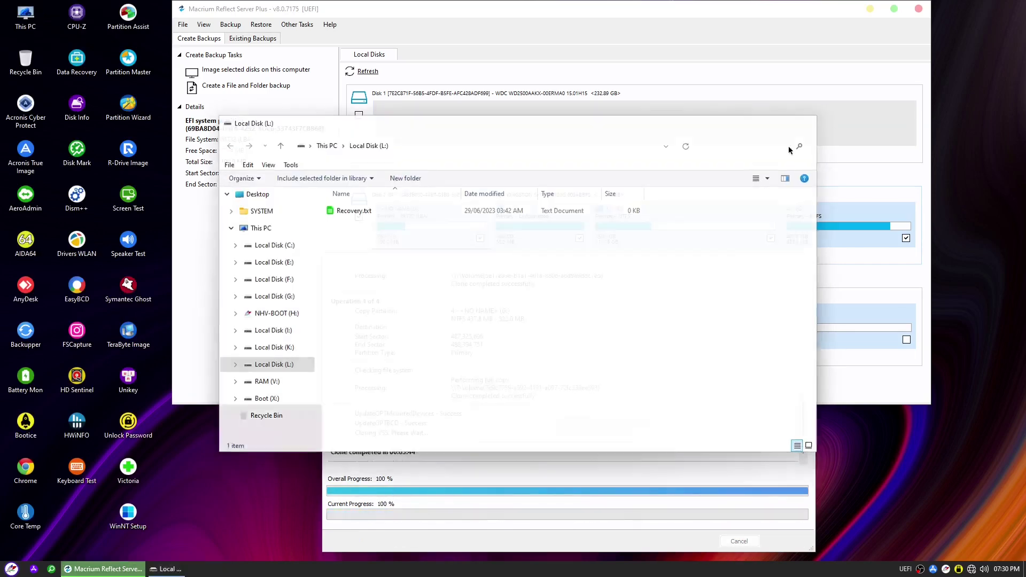
Step: Dismiss the clone-completed message, close the progress window, and exit Macrium Reflect
{"action": "left_click", "coordinate": [639, 411]}
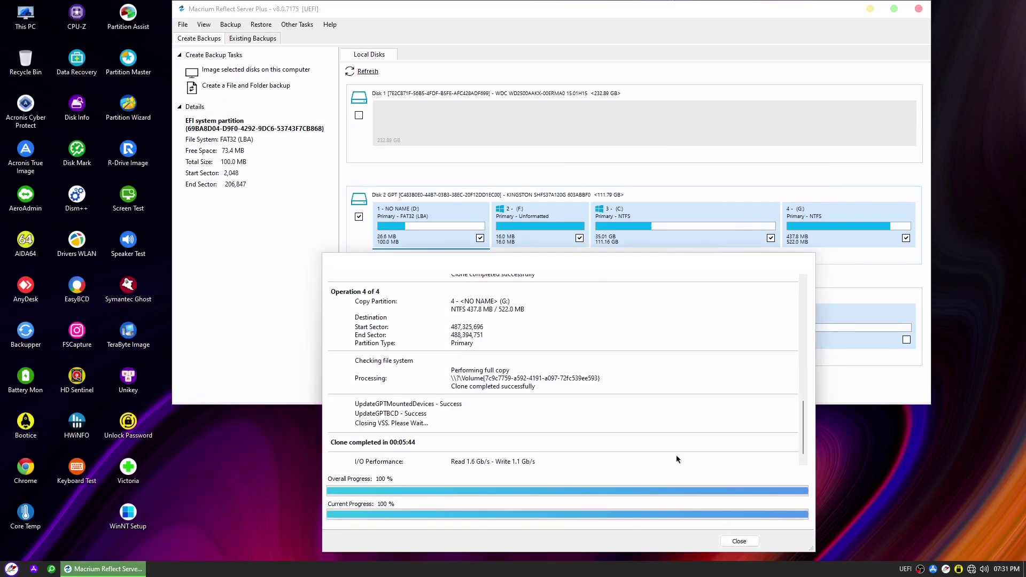
{"action": "left_click", "coordinate": [739, 540]}
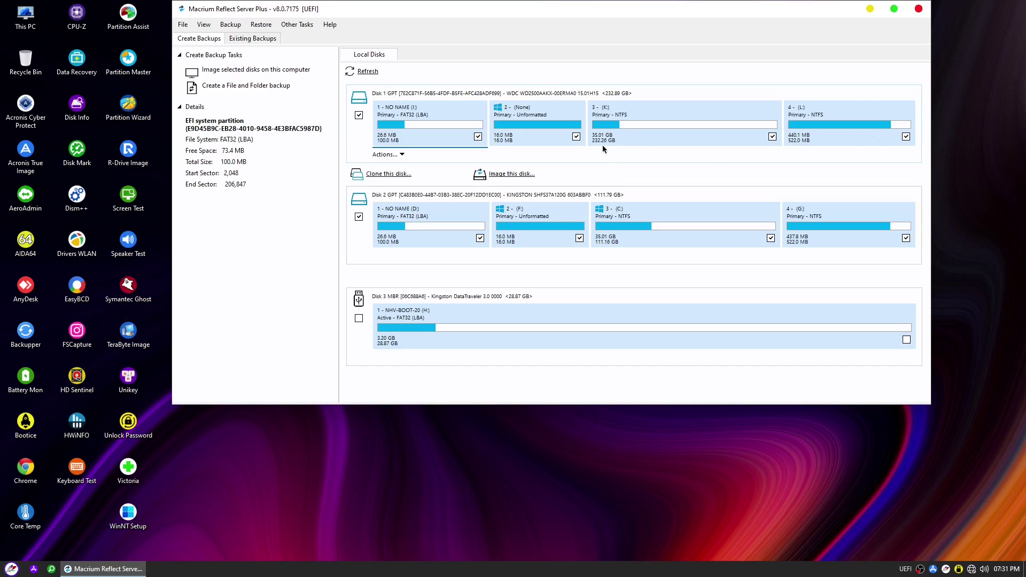
{"action": "key", "text": "alt+F4"}
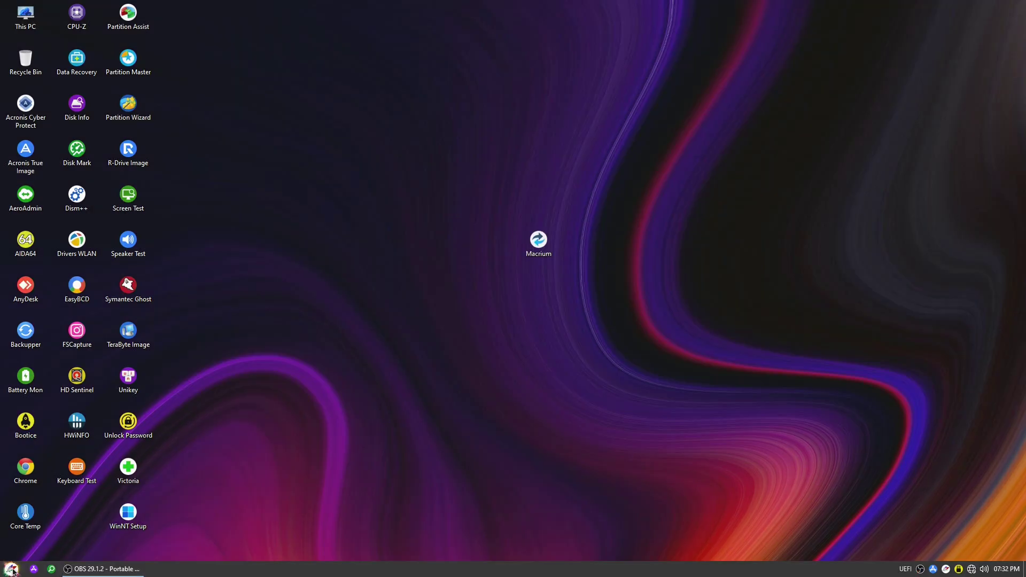
{"action": "key", "text": "super"}
Step: Restart, boot from the cloned WDC disk via the boot menu, and sign in
{"action": "left_click", "coordinate": [155, 554]}
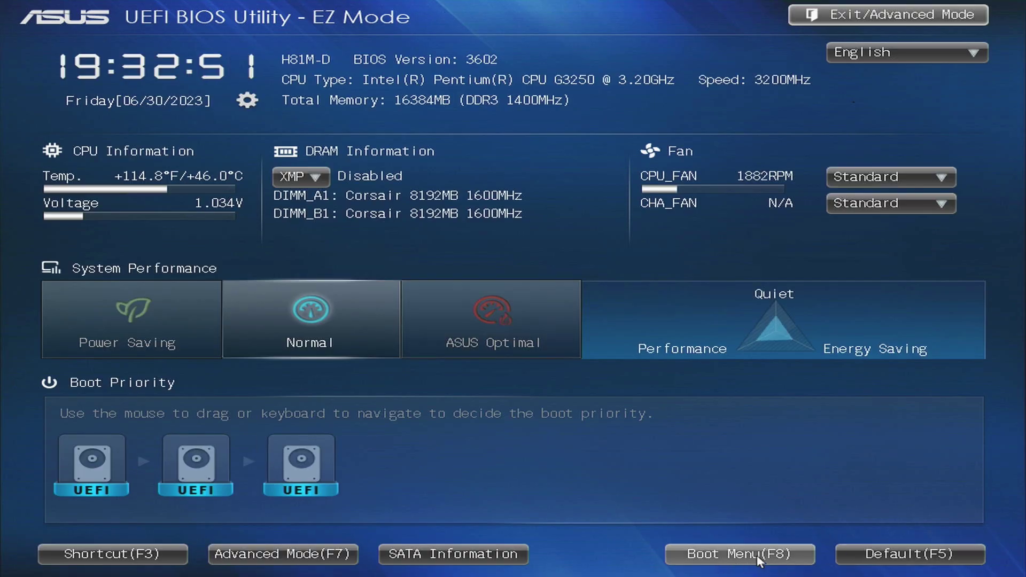
{"action": "left_click", "coordinate": [761, 557]}
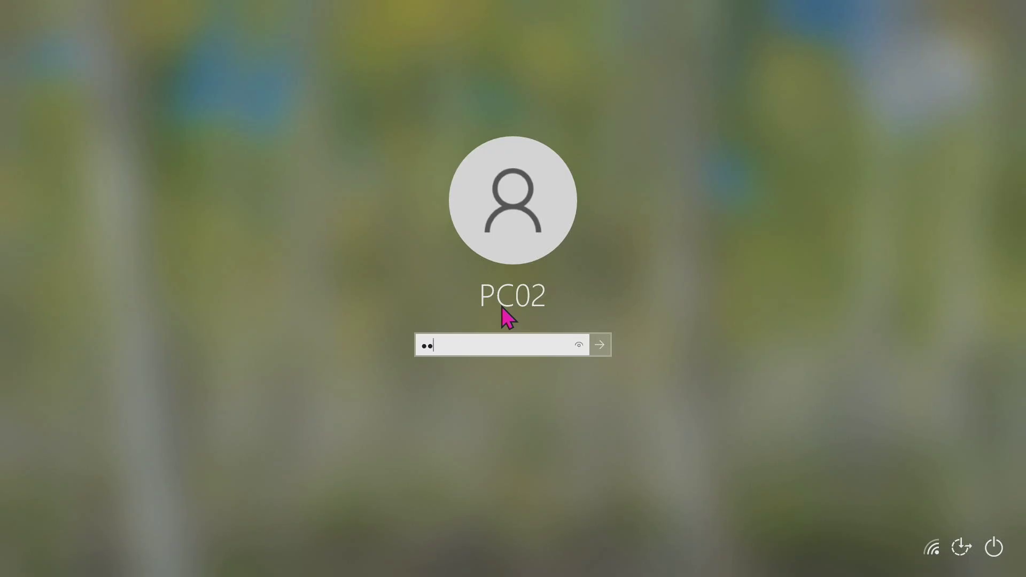
{"action": "key", "text": "Return"}
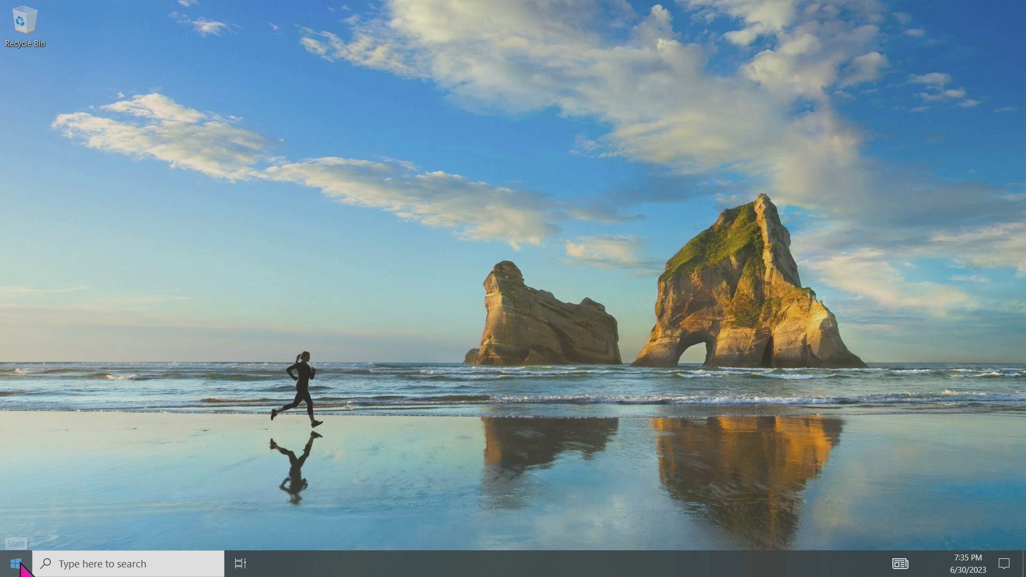
Step: Open Disk Management to confirm C: now spans 232.26 GB
{"action": "right_click", "coordinate": [20, 562]}
{"action": "left_click", "coordinate": [80, 315]}
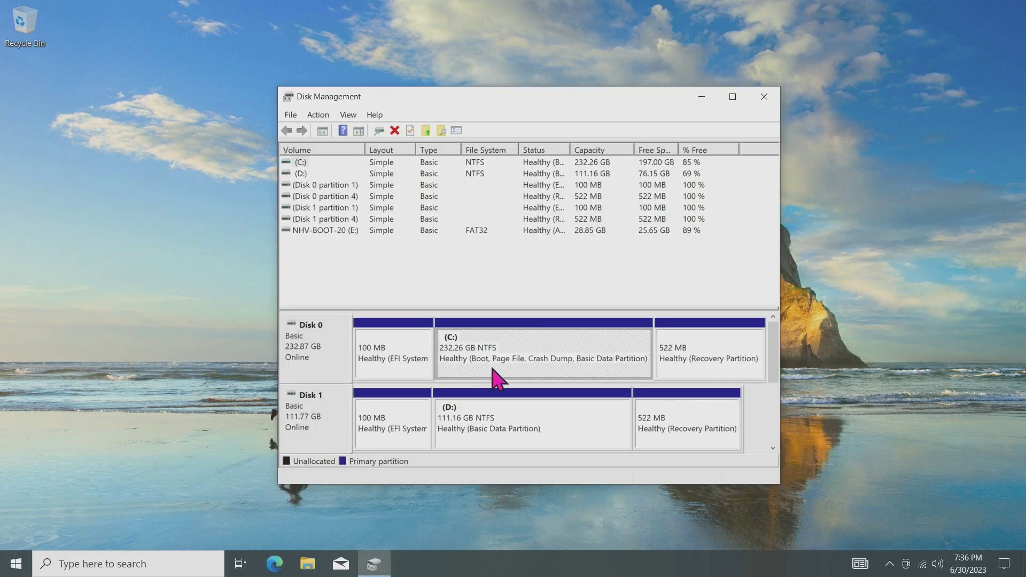
{"action": "left_click", "coordinate": [115, 564]}
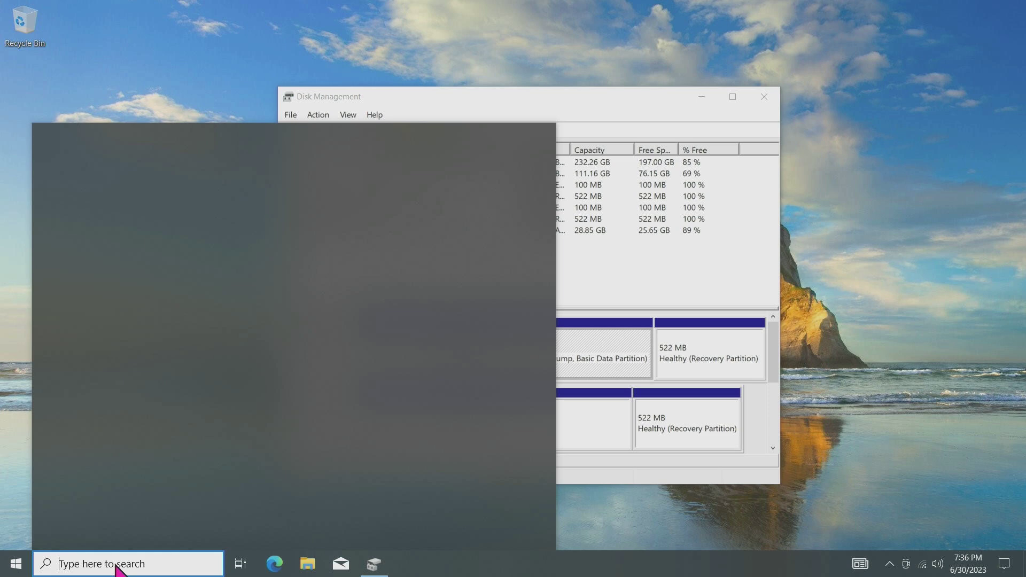
Step: Search 'activation setting' and open the Activation page showing digital license activation
{"action": "type", "text": "activation"}
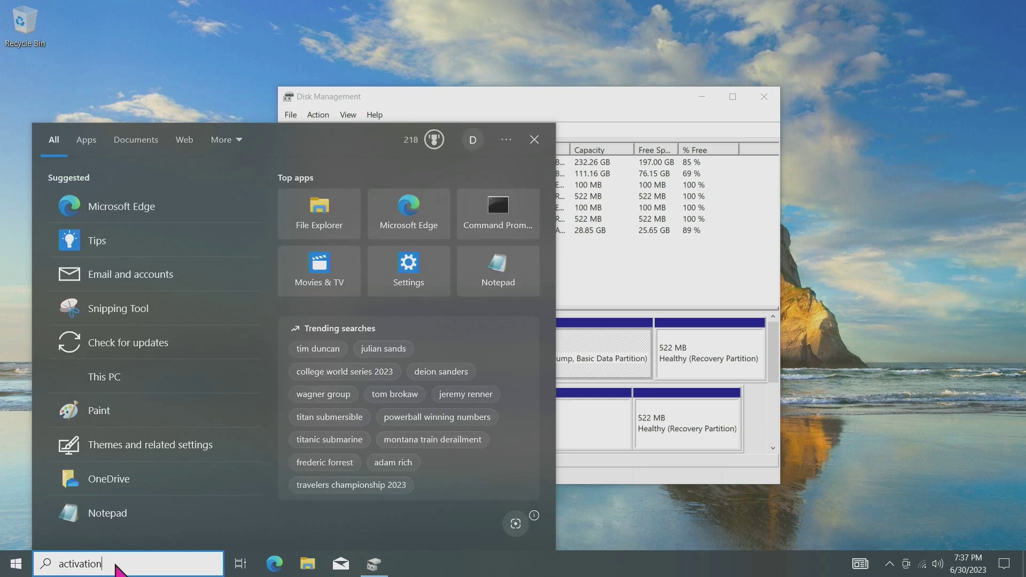
{"action": "type", "text": " setting"}
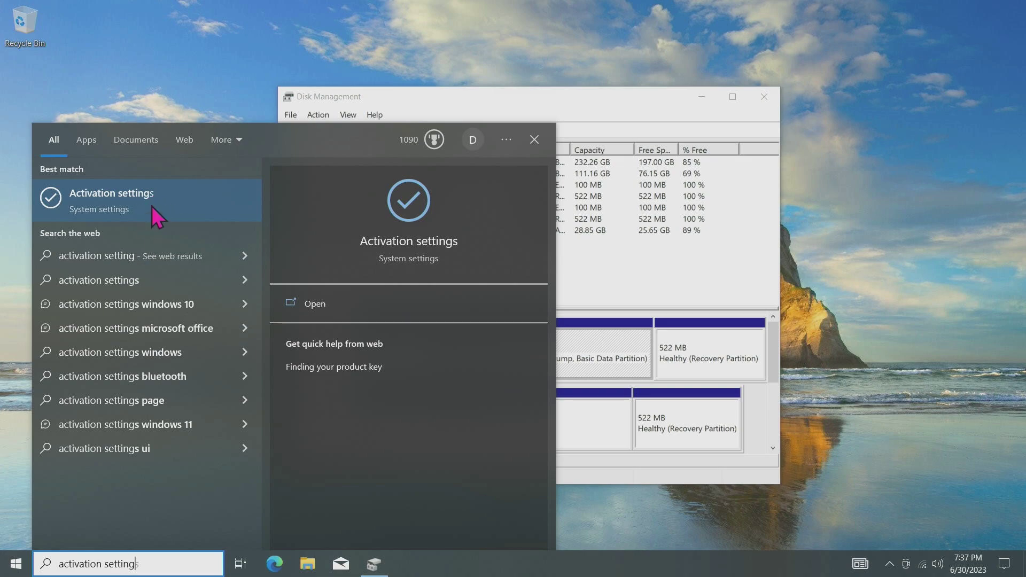
{"action": "left_click", "coordinate": [114, 193]}
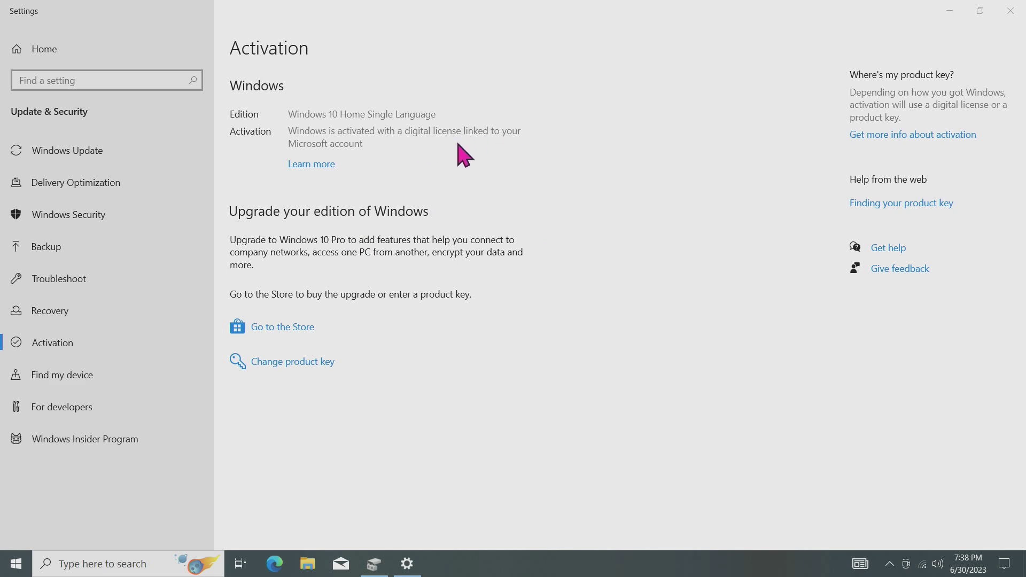
Step: Close the Activation settings window to return to Disk Management
{"action": "left_click", "coordinate": [1011, 10]}
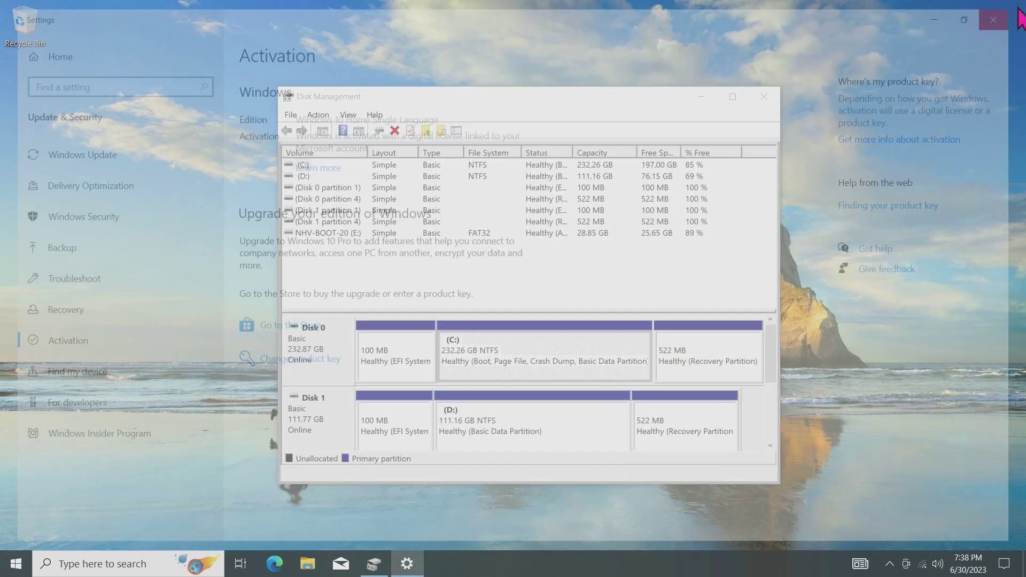